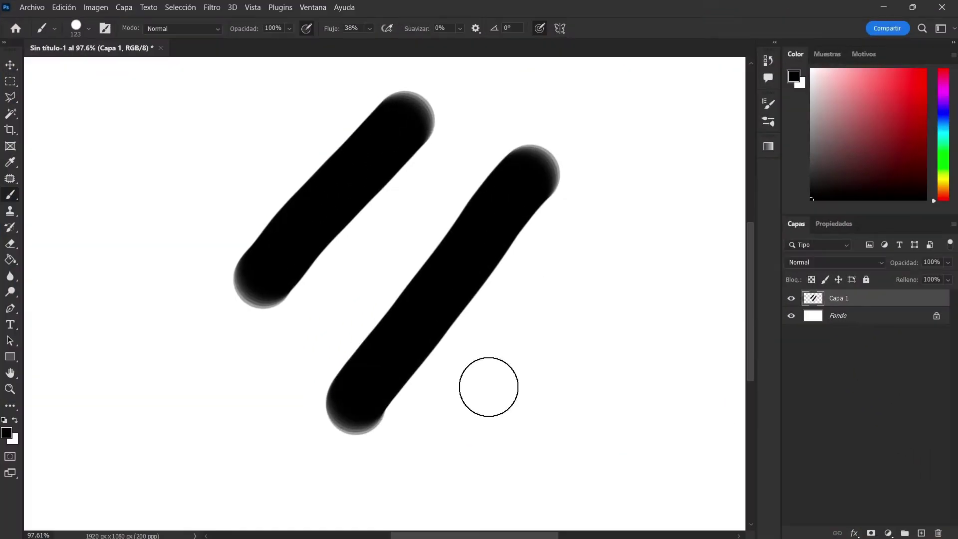
Step: Turn on pressure-controlled opacity and select the 30 px soft round brush
{"action": "left_click", "coordinate": [307, 29]}
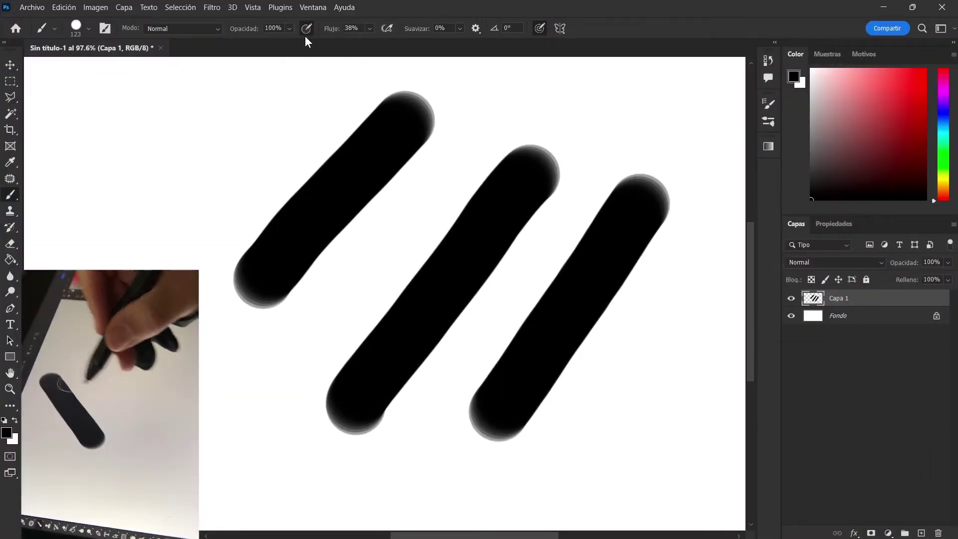
{"action": "left_click", "coordinate": [768, 103]}
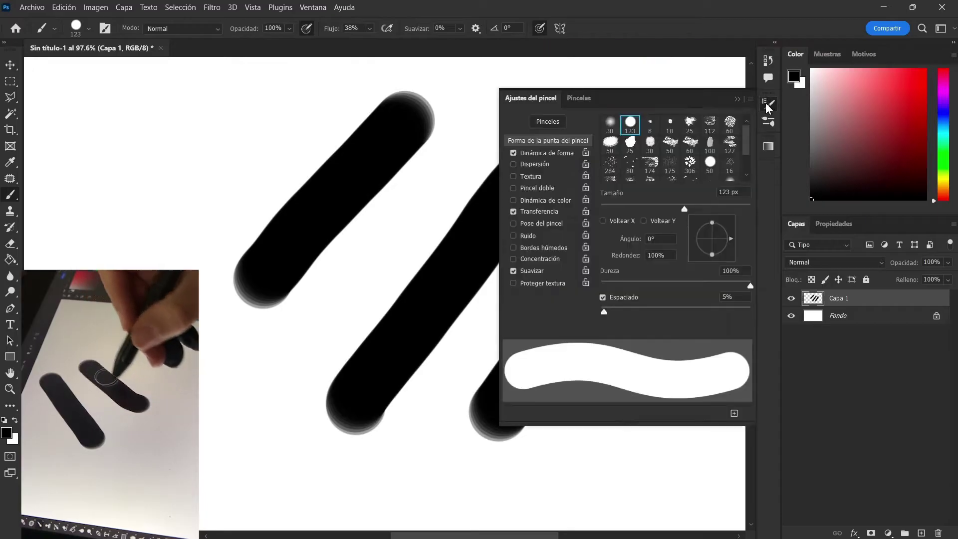
{"action": "left_click", "coordinate": [615, 132]}
Step: Paint three thin soft grey test strokes between the thick black ones
{"action": "left_click_drag", "start_coordinate": [344, 282], "coordinate": [459, 125]}
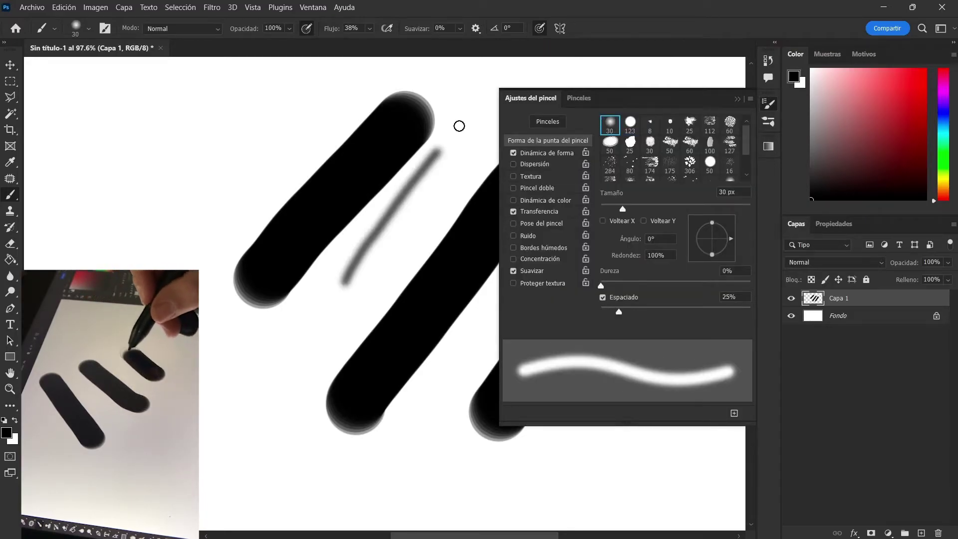
{"action": "left_click_drag", "start_coordinate": [364, 297], "coordinate": [486, 132]}
{"action": "left_click_drag", "start_coordinate": [287, 381], "coordinate": [359, 225]}
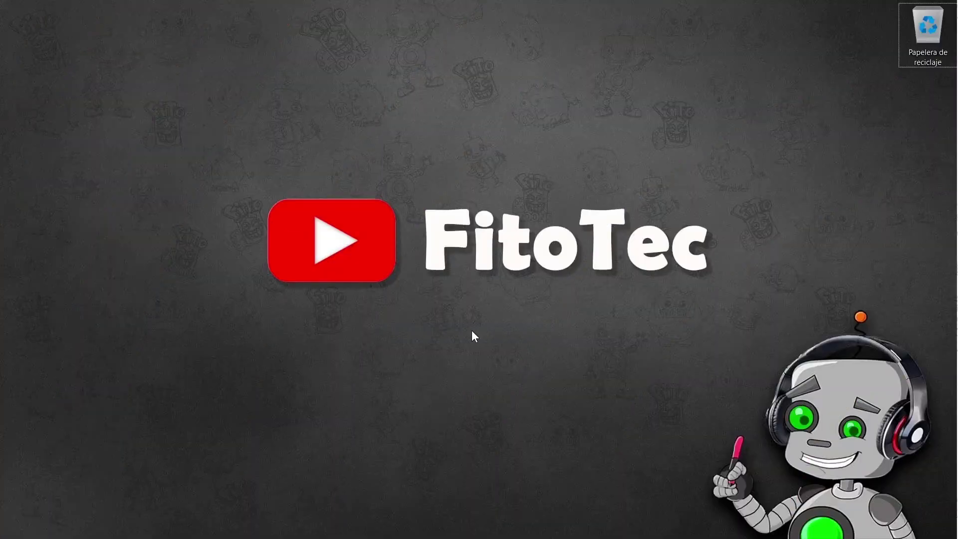
Step: Search 'windows ink' to reach Pen & Windows Ink settings and expand Additional pen settings
{"action": "key", "text": "super"}
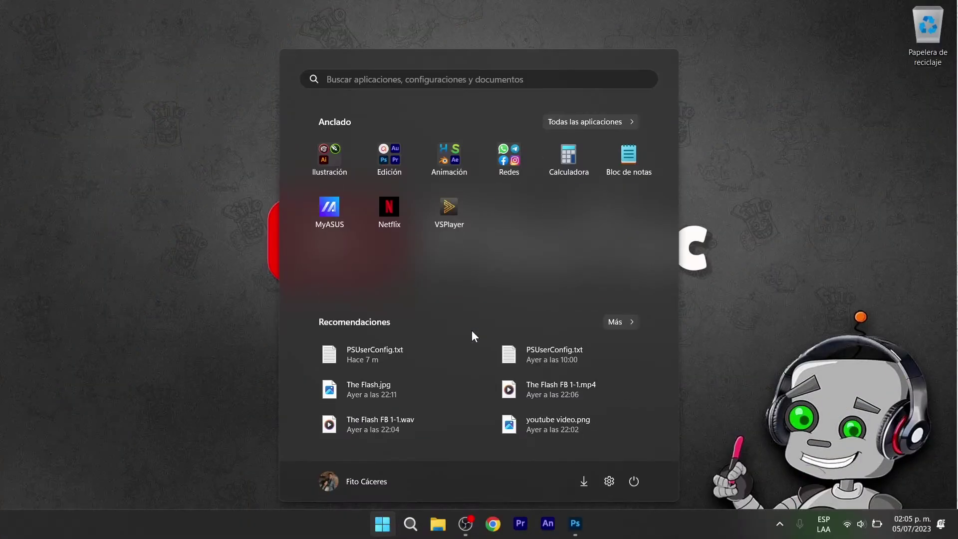
{"action": "type", "text": "window"}
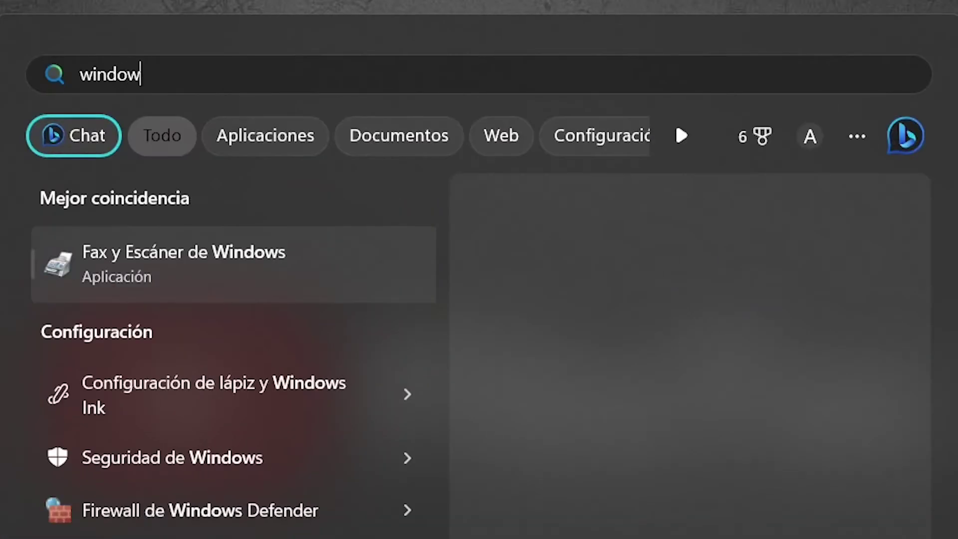
{"action": "type", "text": "s ink"}
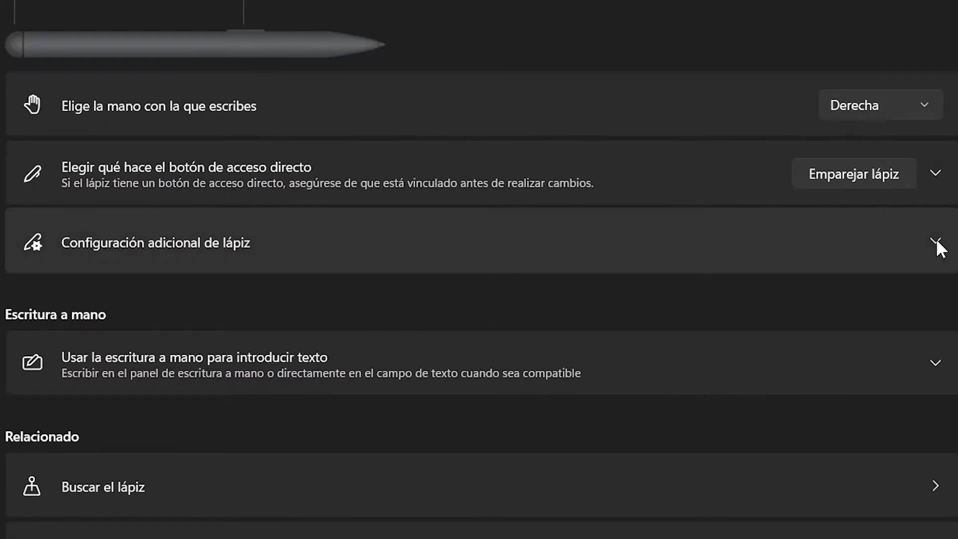
{"action": "left_click", "coordinate": [936, 242]}
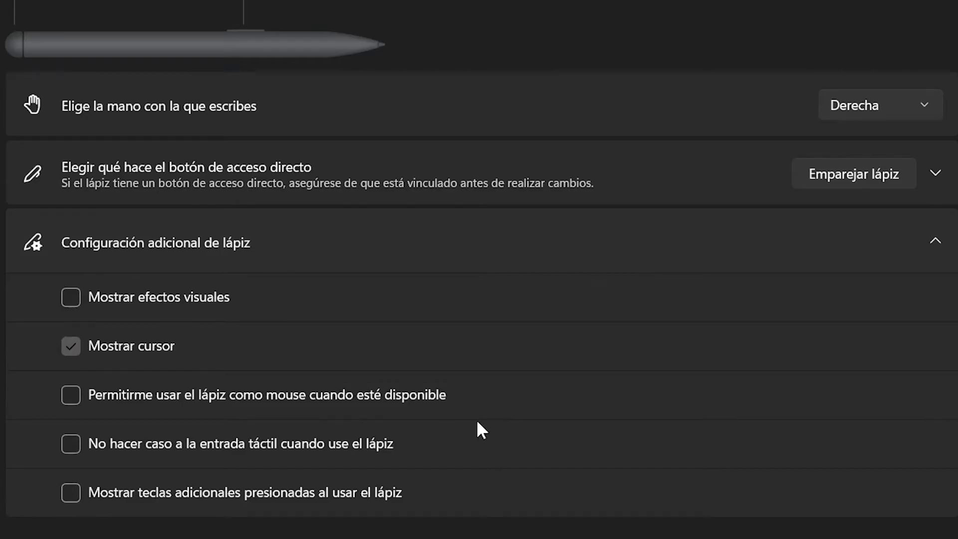
{"action": "scroll", "coordinate": [479, 269], "scroll_direction": "down", "scroll_amount": 1}
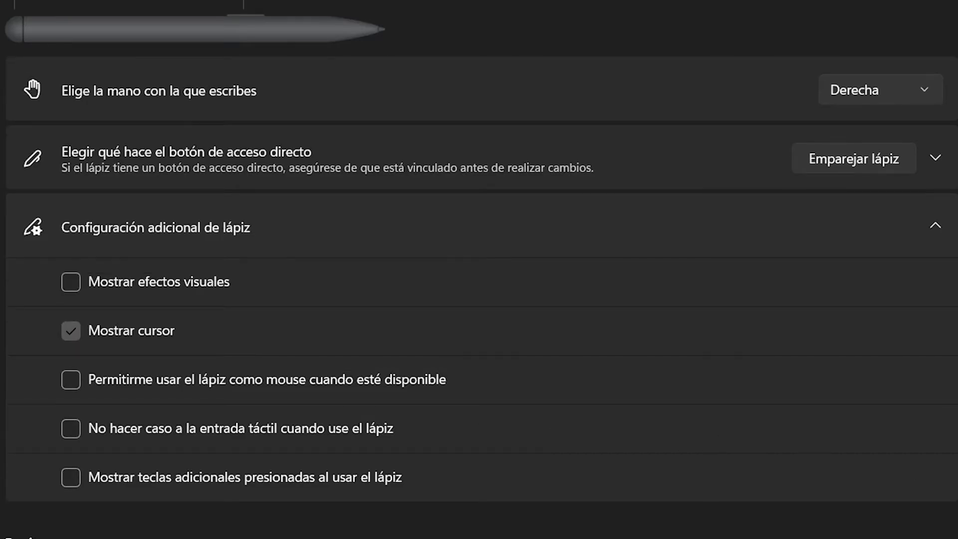
Step: Open the GAOMON tablet driver from the hidden tray icons
{"action": "key", "text": "super"}
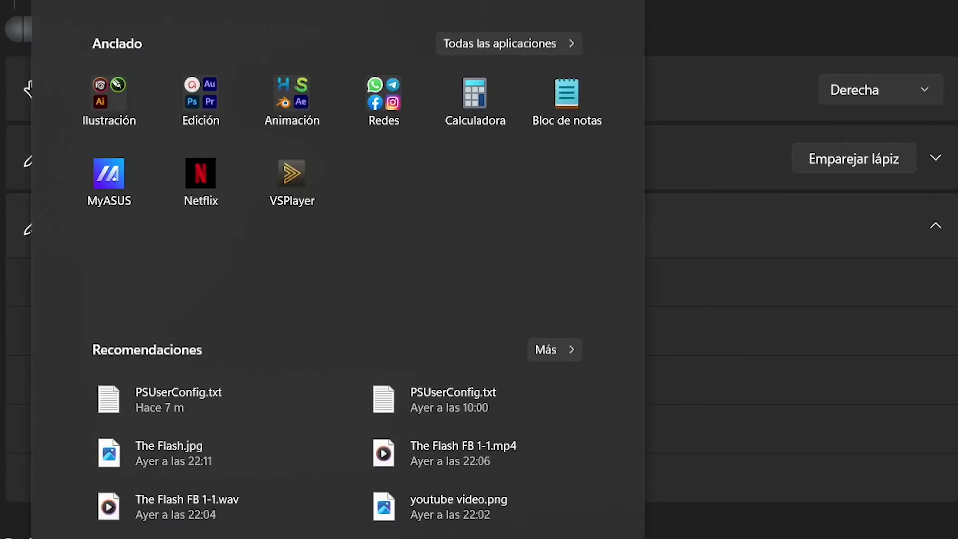
{"action": "left_click", "coordinate": [683, 530]}
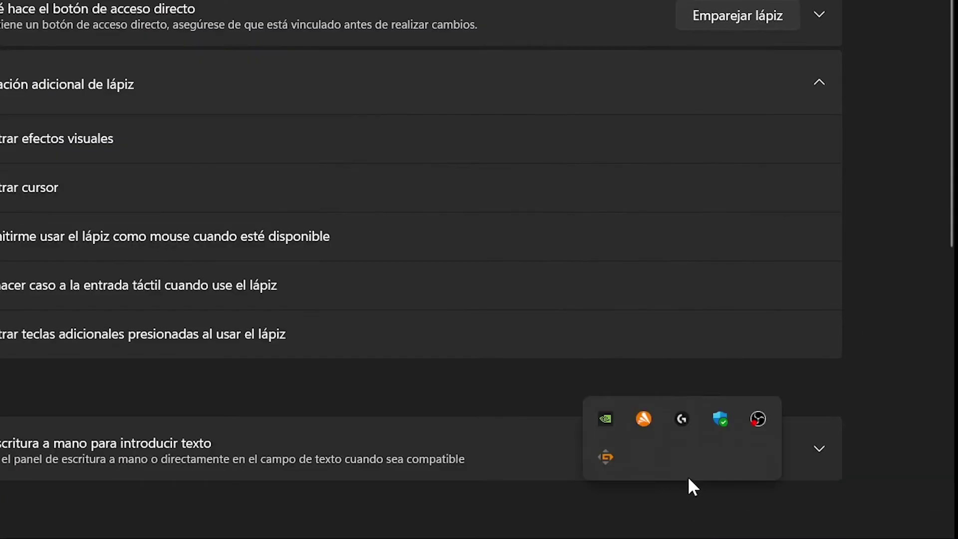
{"action": "left_click", "coordinate": [612, 465]}
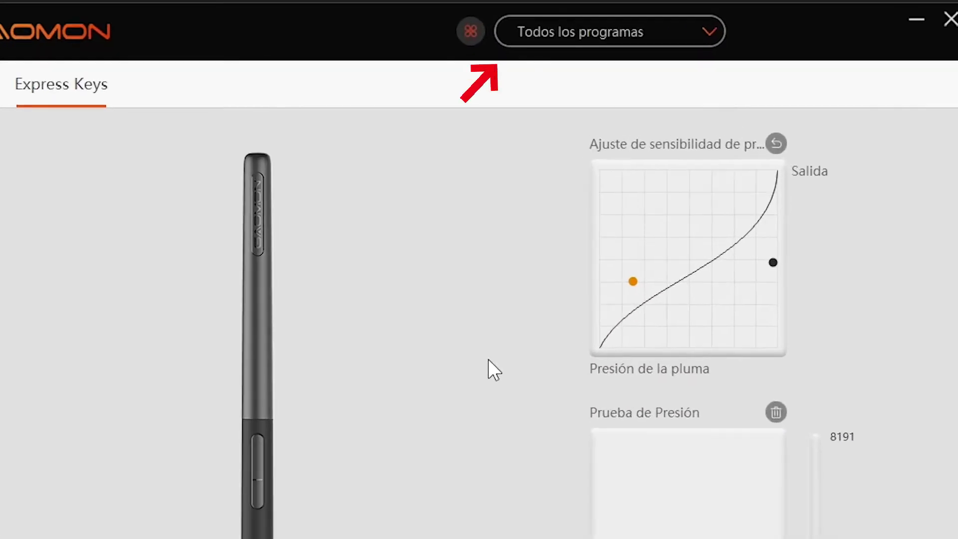
Step: Switch the pen profile to Photoshop, close the driver, and draw two grey pressure test strokes
{"action": "left_click", "coordinate": [684, 36]}
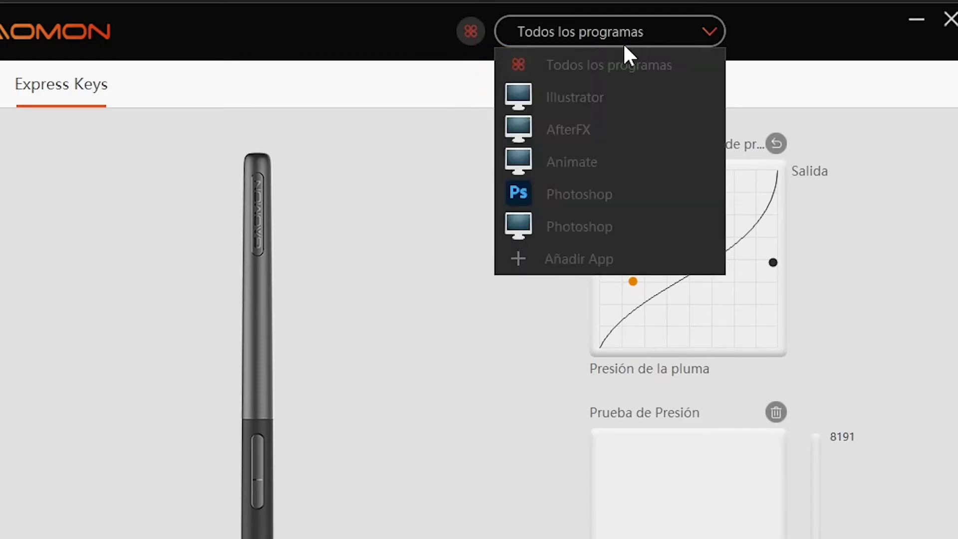
{"action": "left_click", "coordinate": [559, 228]}
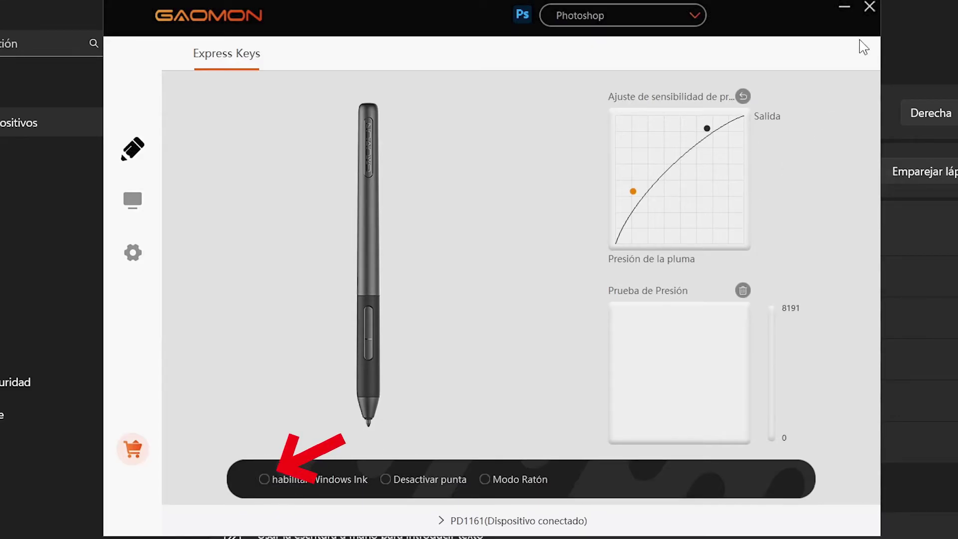
{"action": "left_click", "coordinate": [873, 10]}
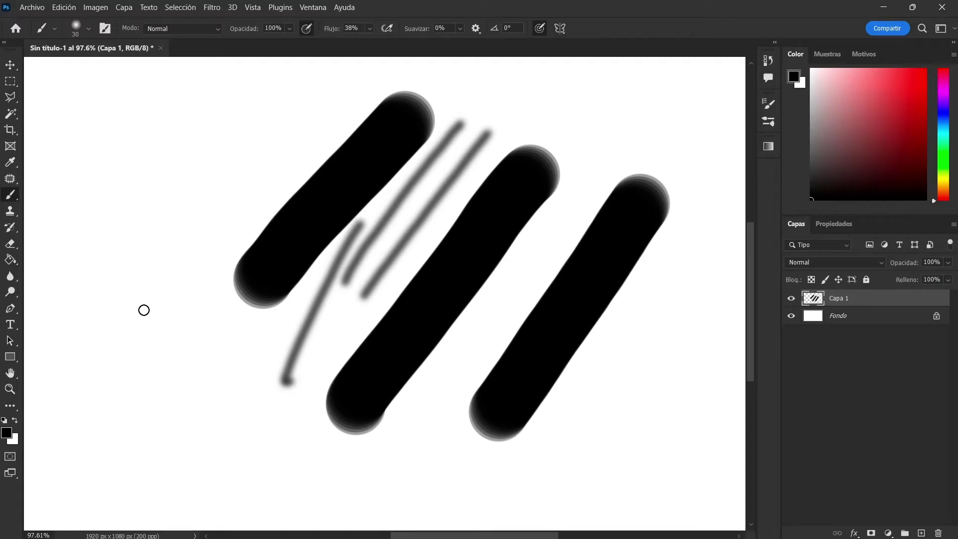
{"action": "left_click_drag", "start_coordinate": [144, 309], "coordinate": [288, 65]}
{"action": "left_click_drag", "start_coordinate": [158, 389], "coordinate": [311, 110]}
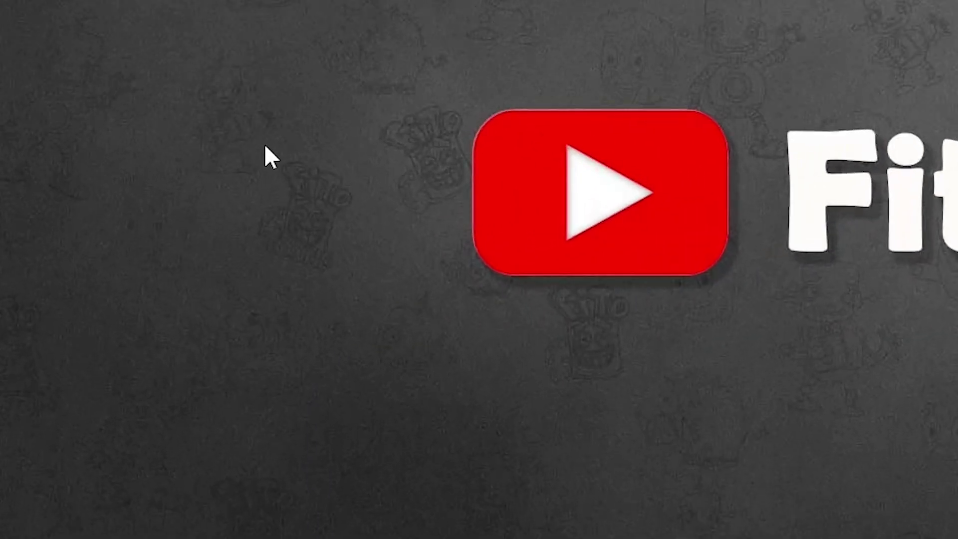
Step: Create a new desktop text document and paste '# Use WinTab' and 'UseSystemStylus 0' into it
{"action": "right_click", "coordinate": [266, 146]}
{"action": "mouse_move", "coordinate": [449, 343]}
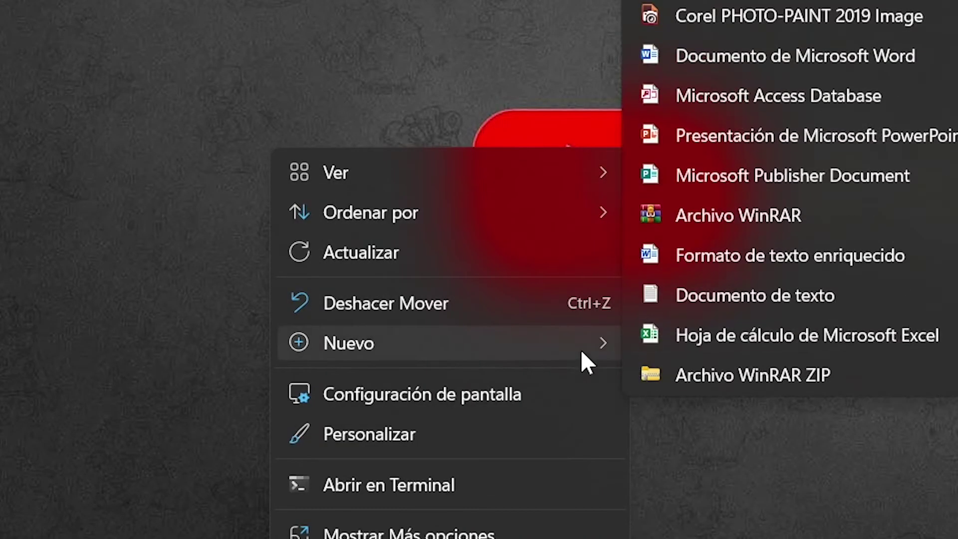
{"action": "left_click", "coordinate": [786, 305]}
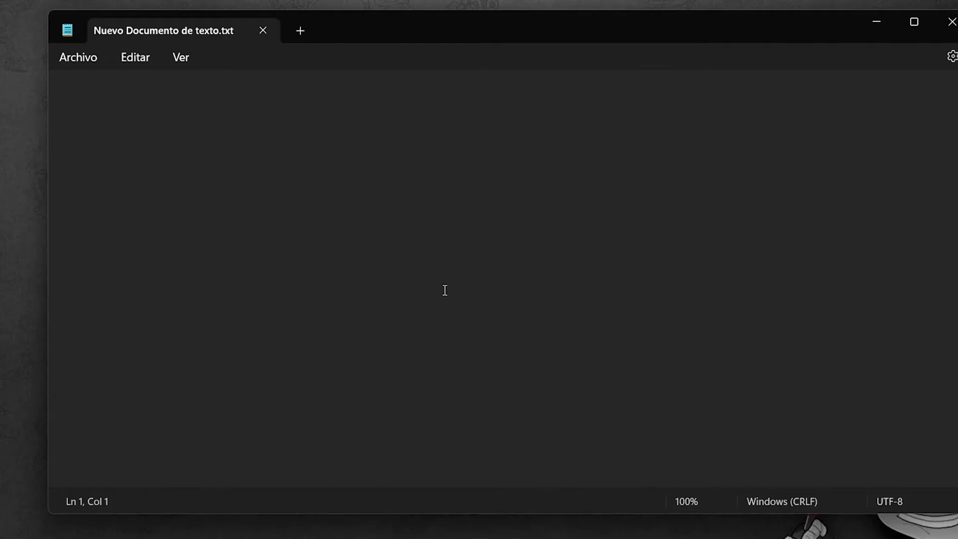
{"action": "type", "text": "# Use WinTab UseSystemStylus 0"}
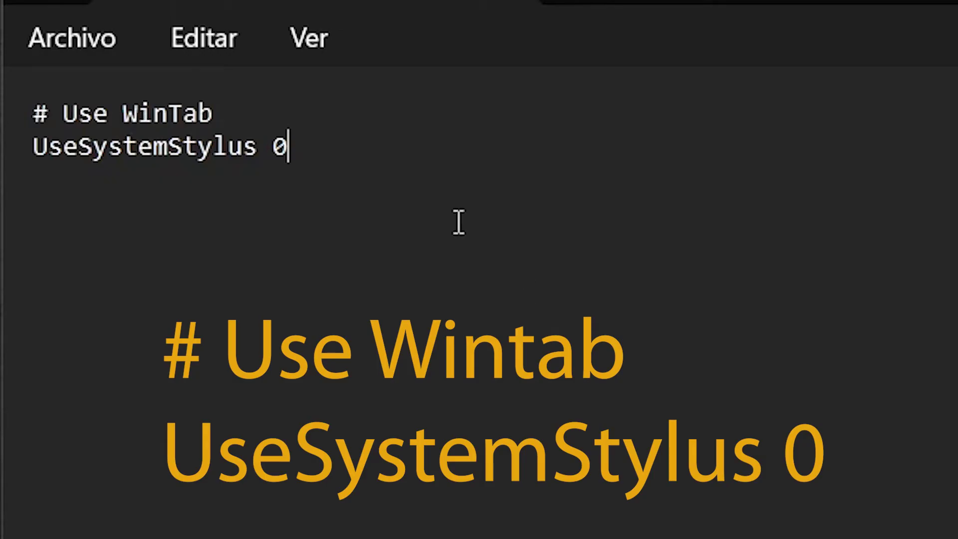
Step: Start Save As and jump to the %appdata% roaming folder
{"action": "left_click", "coordinate": [63, 45]}
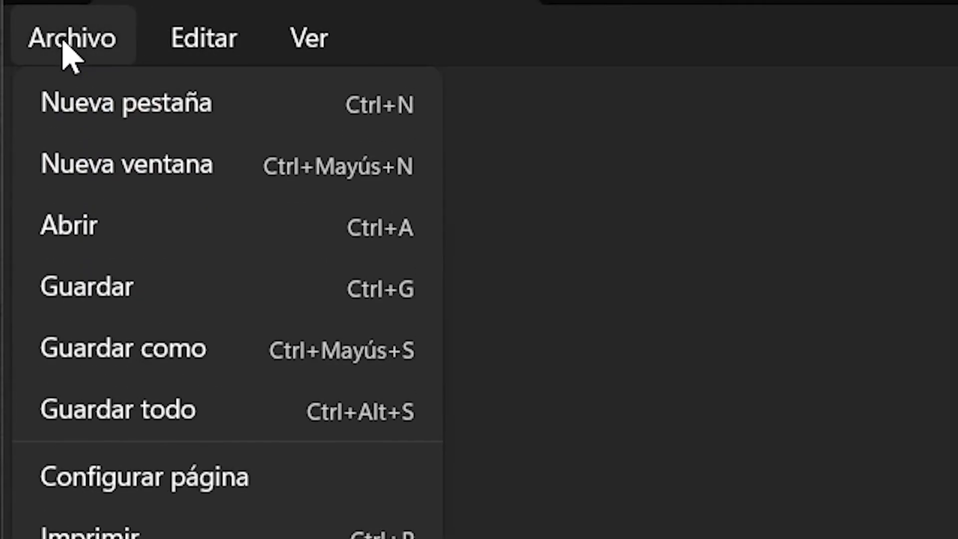
{"action": "left_click", "coordinate": [160, 367]}
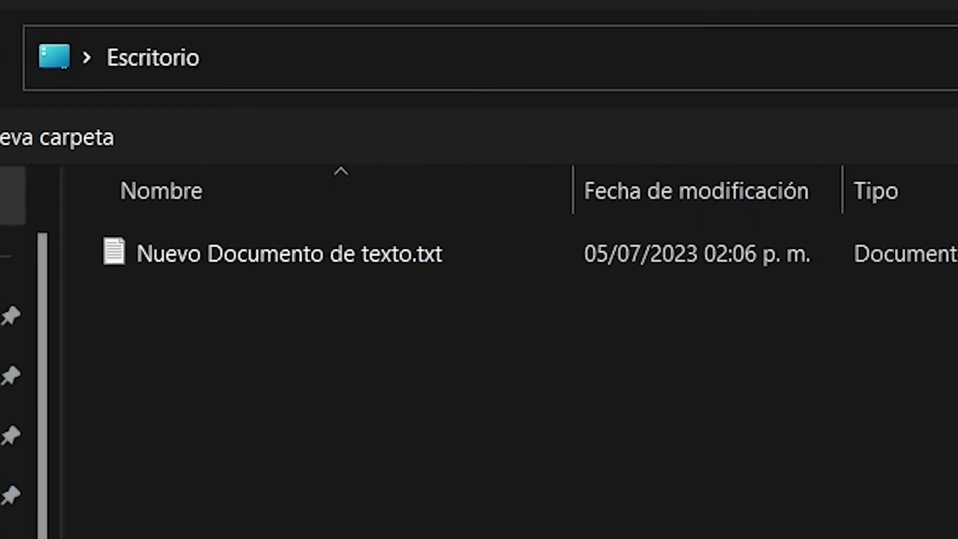
{"action": "left_click", "coordinate": [419, 66]}
{"action": "type", "text": "%appdata%"}
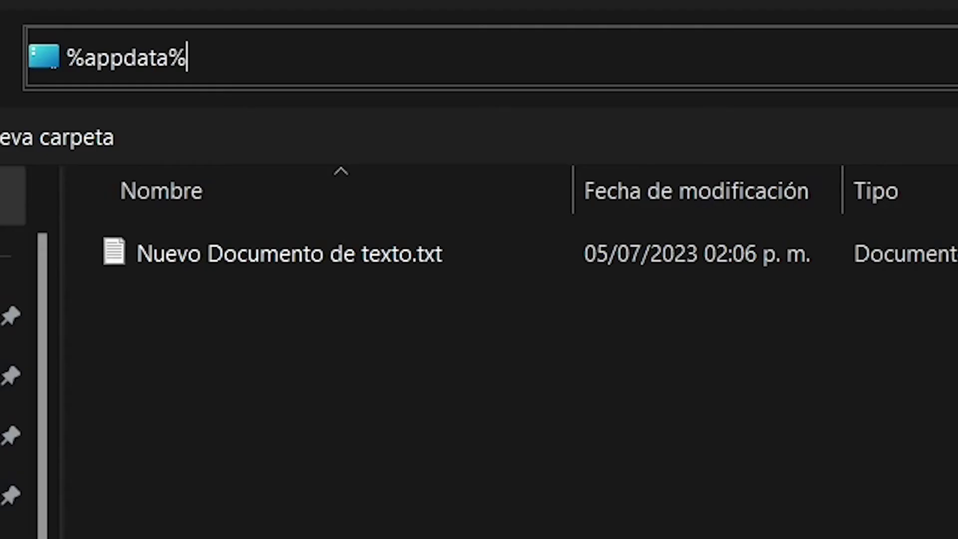
{"action": "key", "text": "Return"}
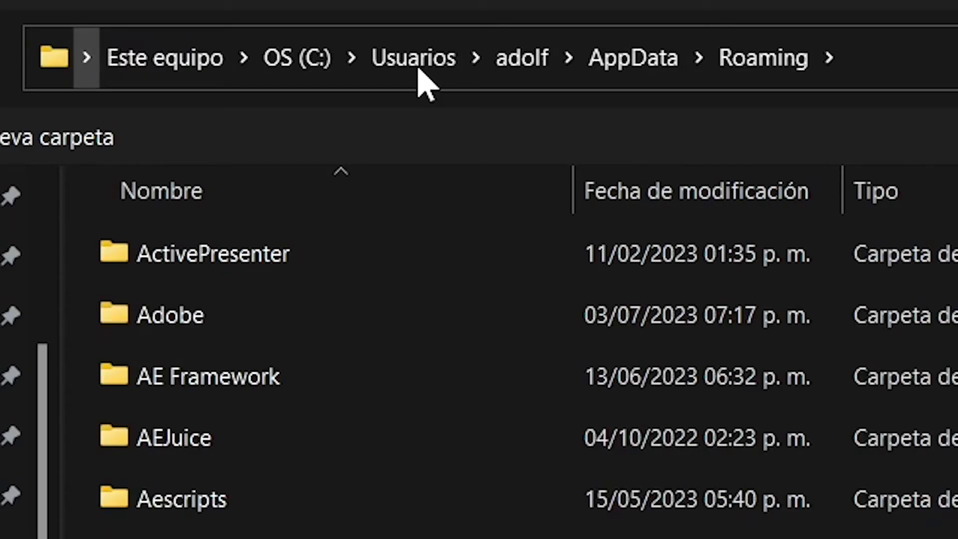
Step: Save the note as PSUserConfig.txt in Adobe > Adobe Photoshop 2023 > Settings
{"action": "double_click", "coordinate": [201, 315]}
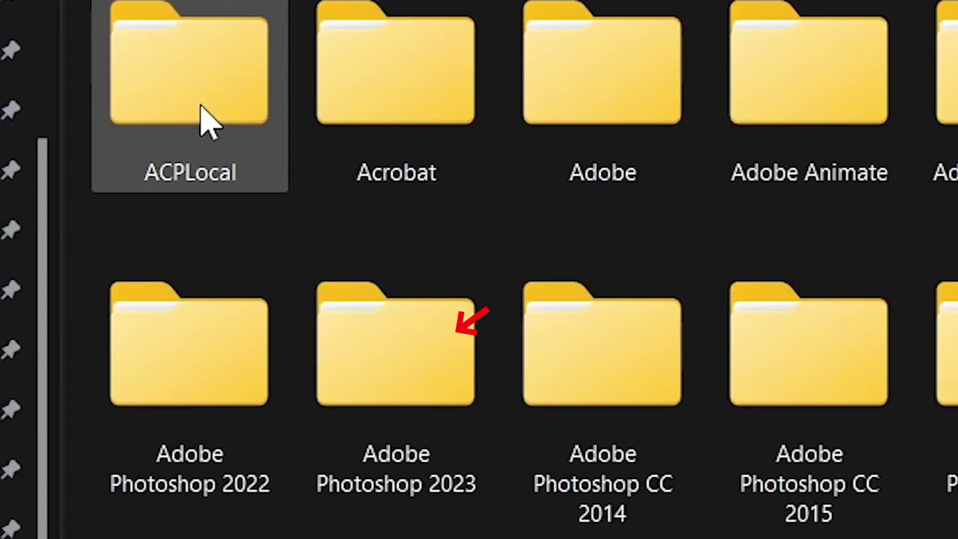
{"action": "double_click", "coordinate": [401, 382]}
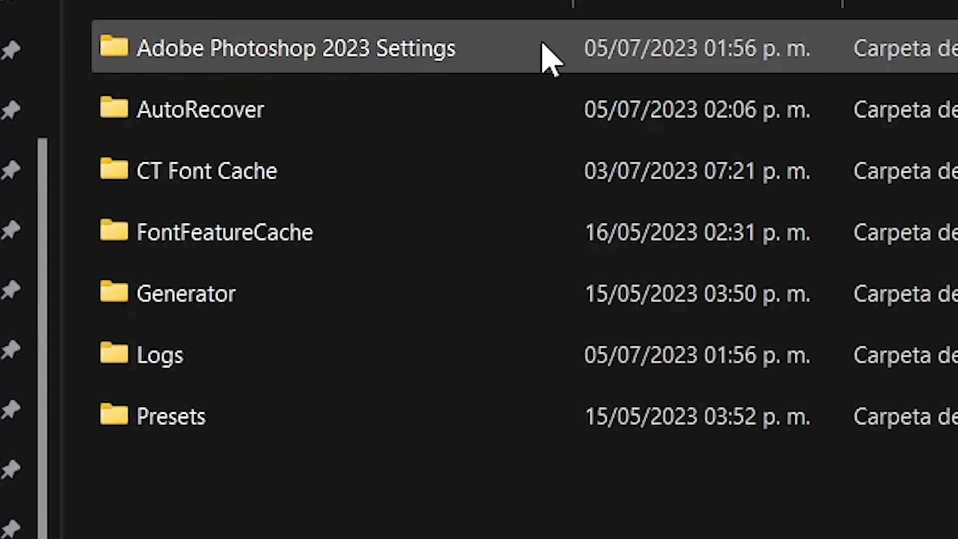
{"action": "double_click", "coordinate": [470, 46]}
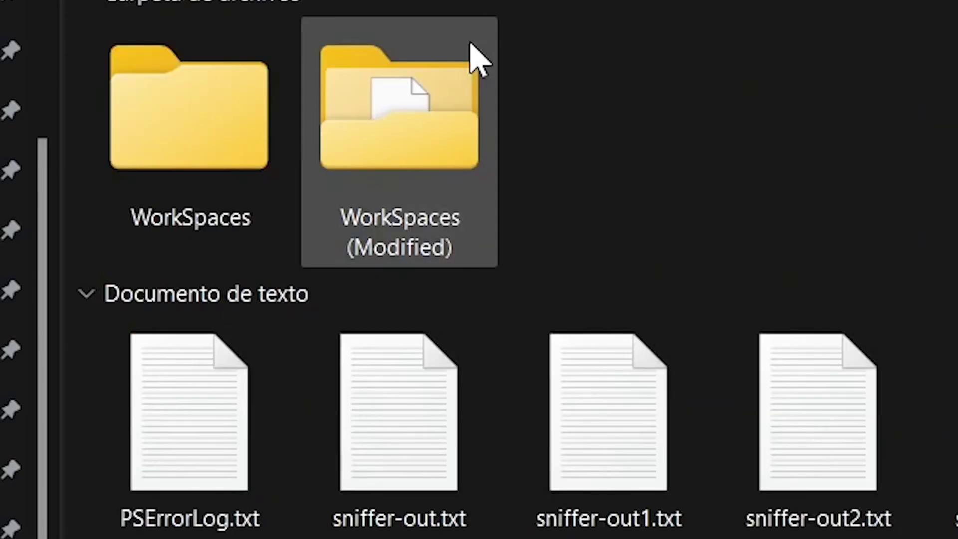
{"action": "type", "text": "P"}
{"action": "type", "text": "SUser"}
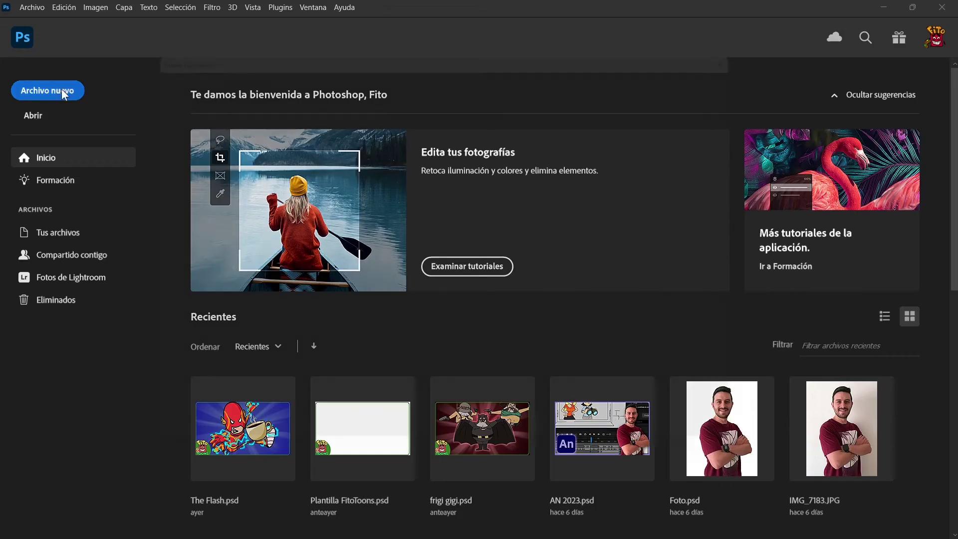
Step: Create a new blank document and select a hard round brush preset
{"action": "key", "text": "ctrl+n"}
{"action": "left_click", "coordinate": [697, 447]}
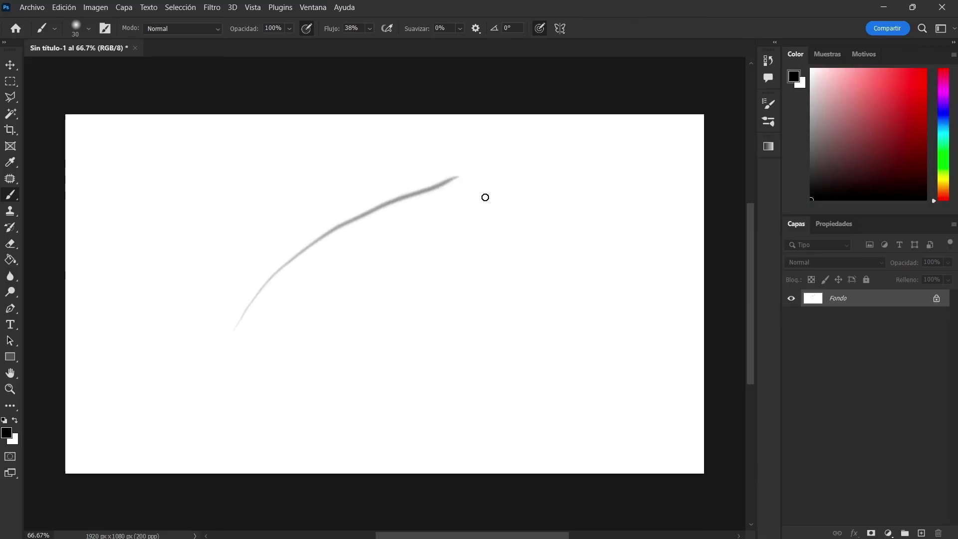
{"action": "left_click", "coordinate": [768, 121]}
{"action": "left_click", "coordinate": [515, 166]}
{"action": "left_click", "coordinate": [768, 121]}
Step: Paint five diagonal test strokes that taper with pen pressure
{"action": "mouse_move", "coordinate": [298, 382]}
{"action": "left_mouse_down"}
{"action": "mouse_move", "coordinate": [336, 322]}
{"action": "mouse_move", "coordinate": [519, 186]}
{"action": "left_mouse_up"}
{"action": "left_click_drag", "start_coordinate": [454, 394], "coordinate": [606, 207]}
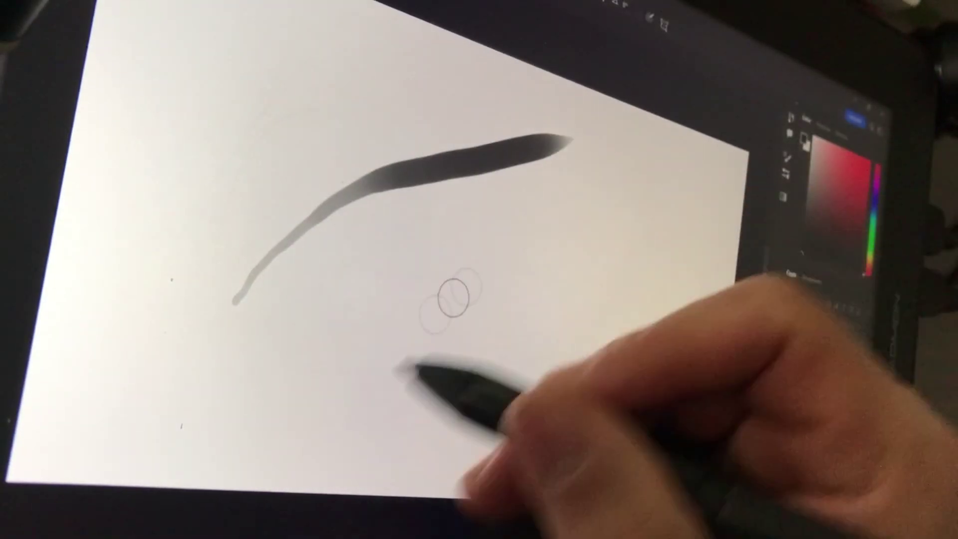
{"action": "left_click_drag", "start_coordinate": [337, 429], "coordinate": [581, 205]}
{"action": "left_click_drag", "start_coordinate": [476, 447], "coordinate": [628, 246]}
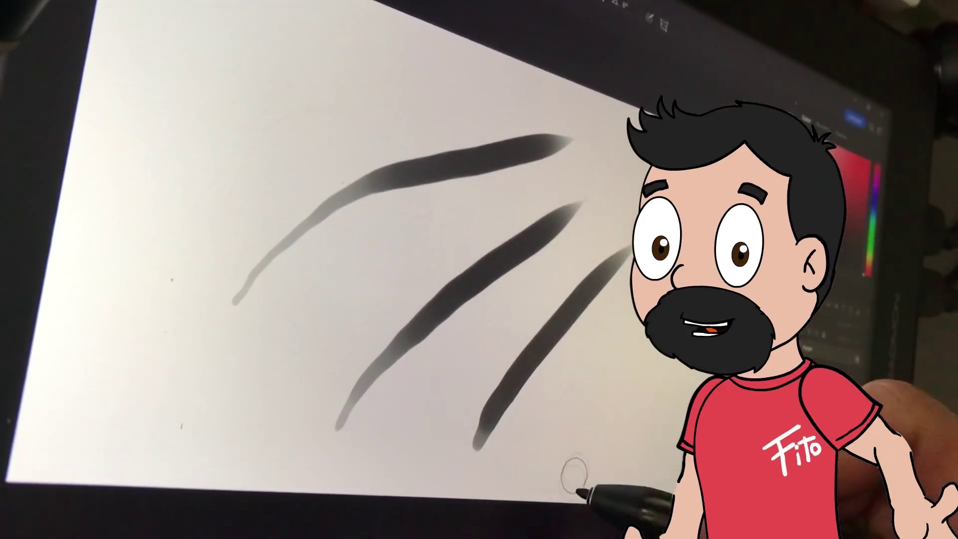
{"action": "left_click_drag", "start_coordinate": [576, 474], "coordinate": [649, 339]}
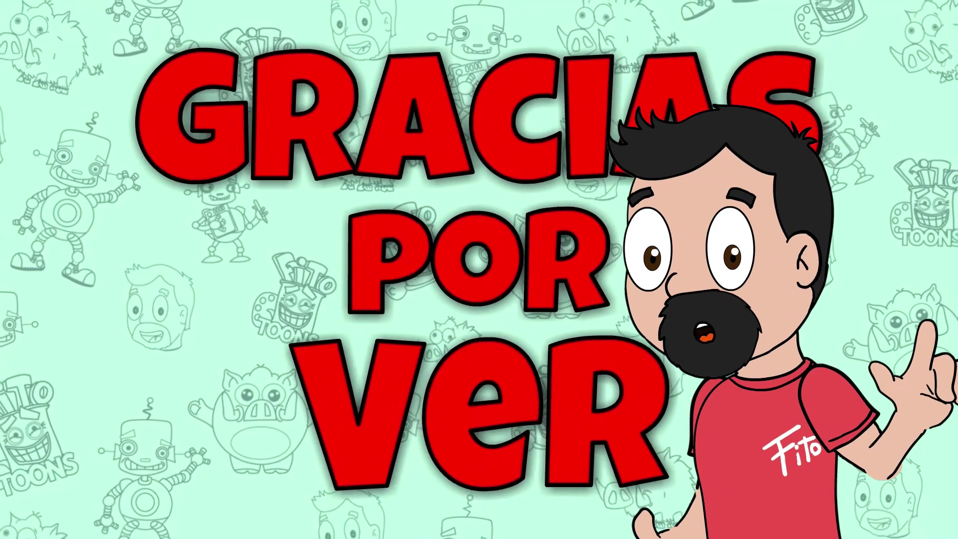